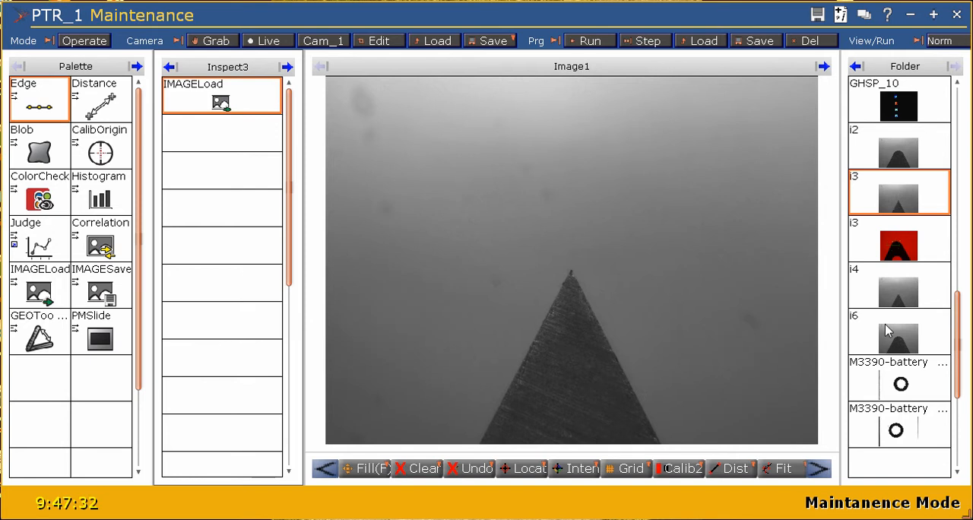
- View the sample images i4, i6 and the first M3390-battery image from the folder
click(893, 296)
click(890, 346)
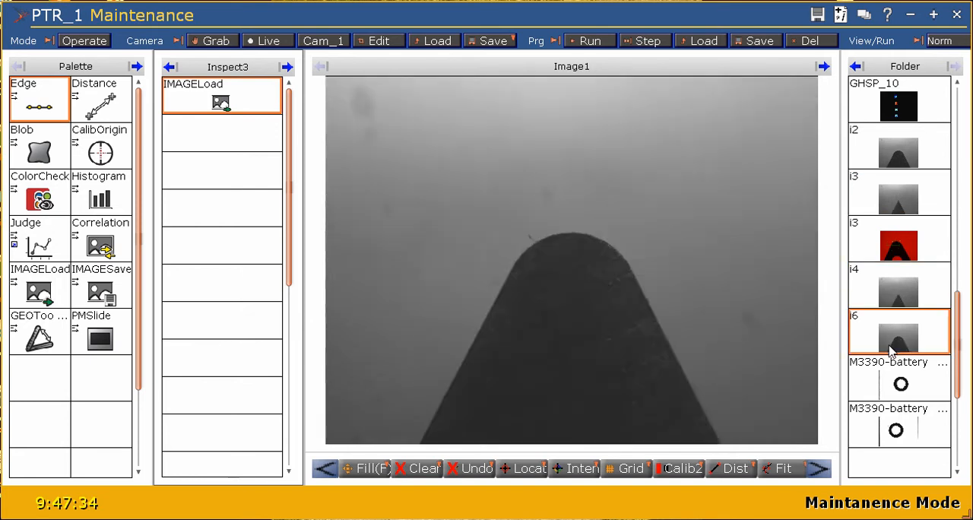
click(889, 389)
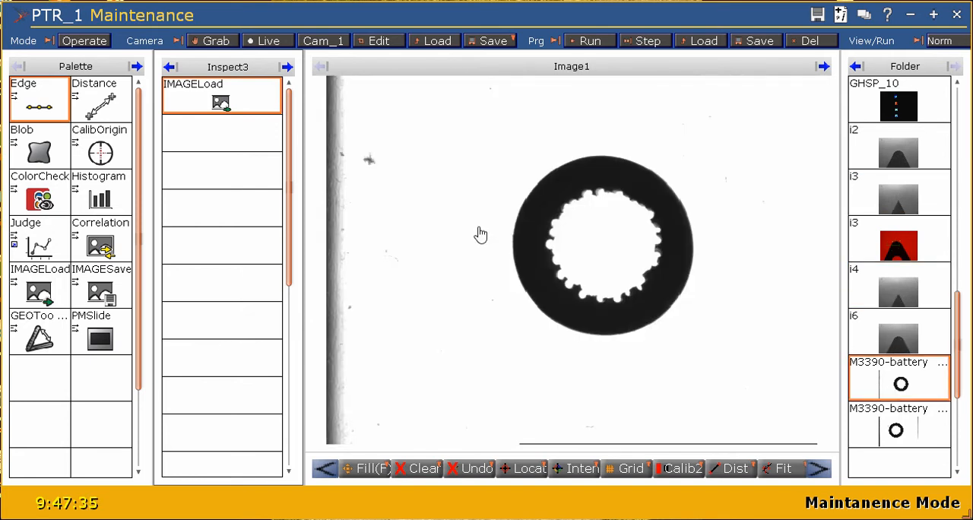
- Set the IMAGELoad node's FileName to i4.bmp in C:\Synapx\JANUS\images, apply it and run the node
right_click(238, 110)
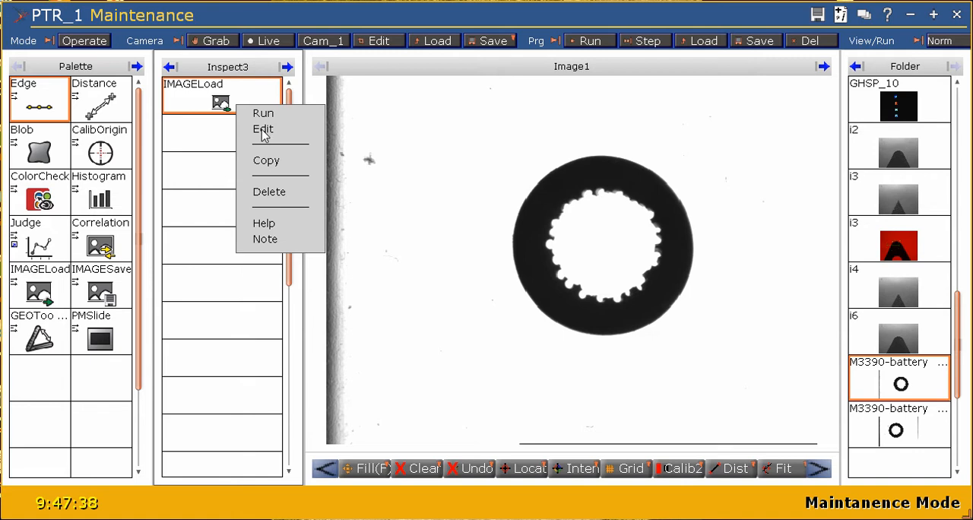
click(263, 130)
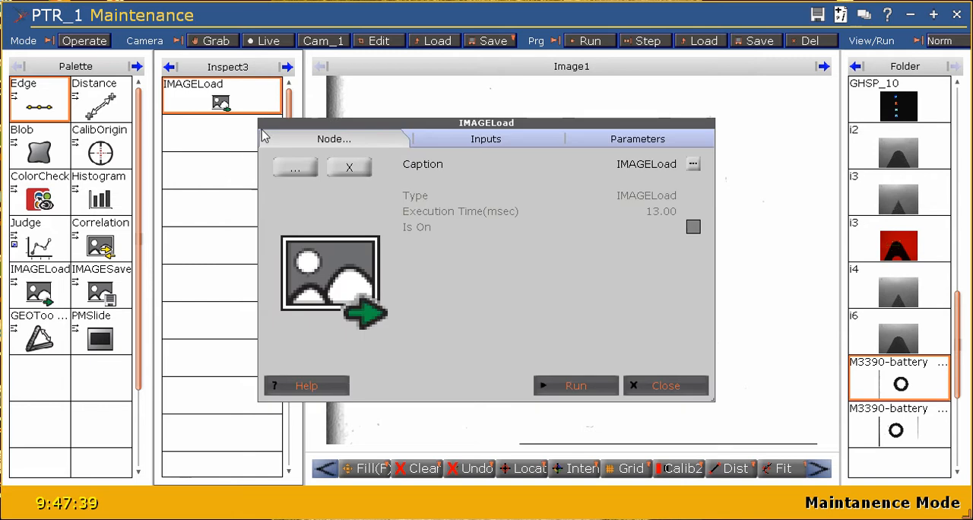
click(524, 145)
click(378, 266)
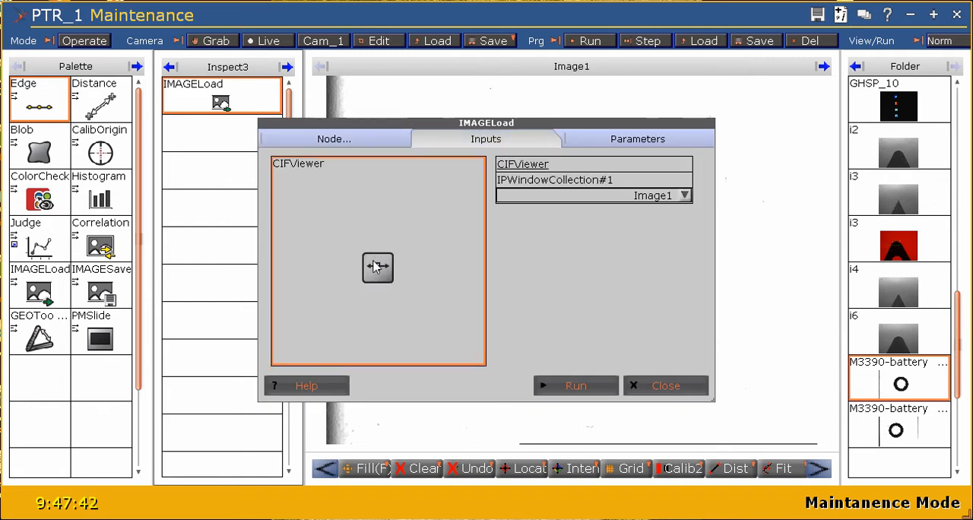
click(622, 144)
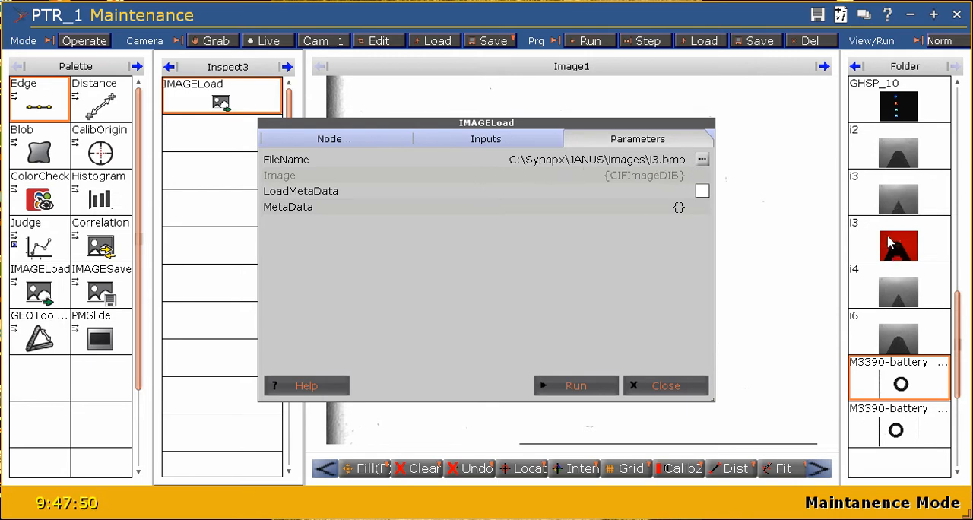
click(701, 159)
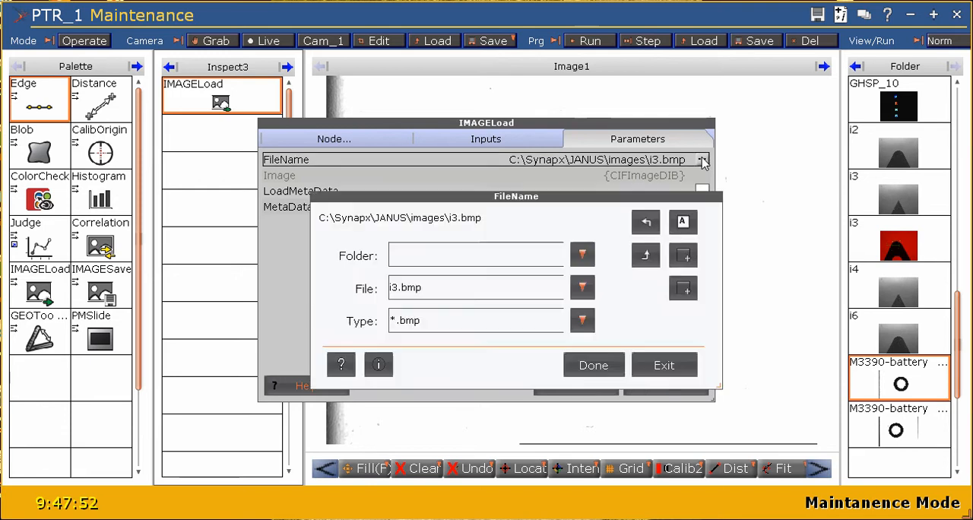
click(583, 288)
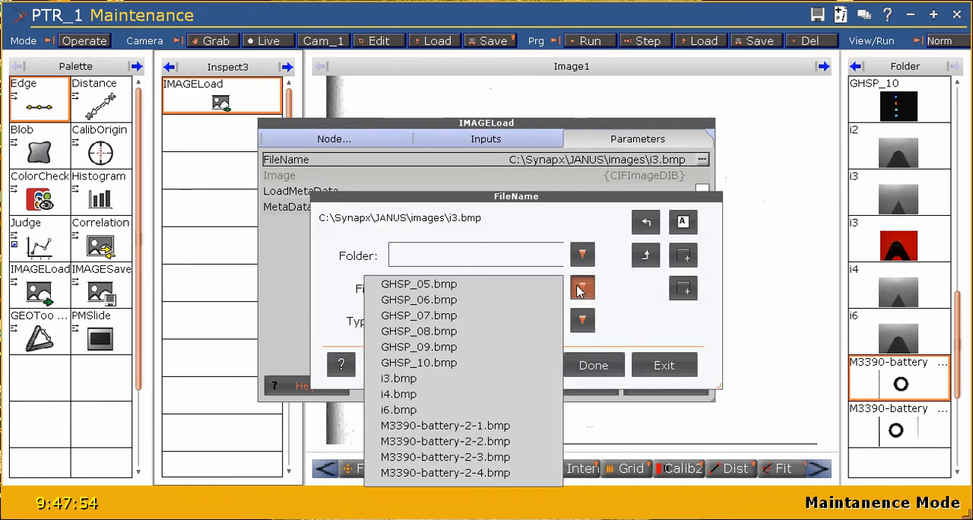
click(415, 395)
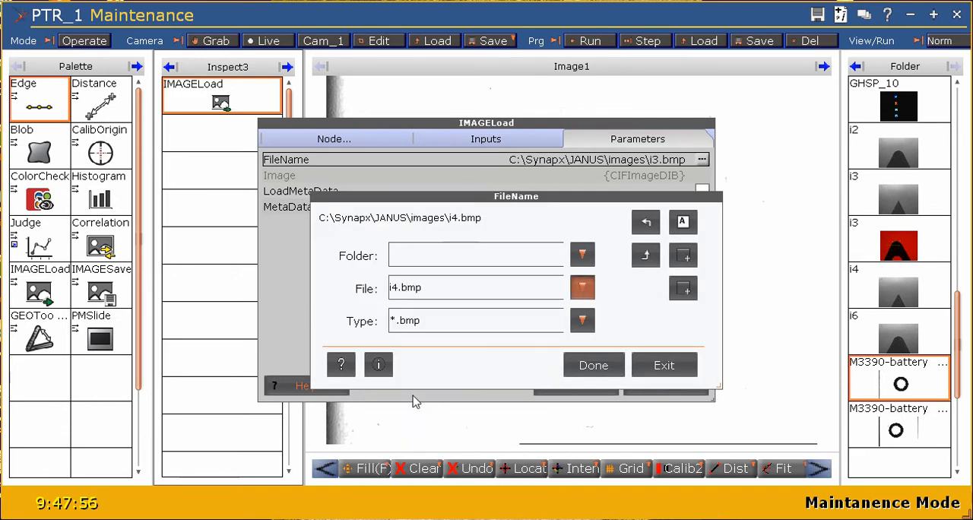
click(607, 365)
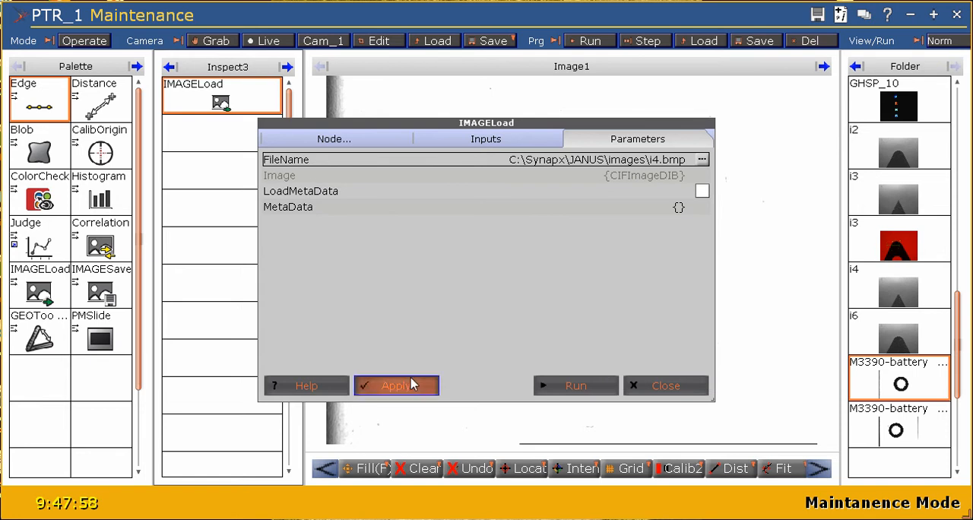
click(395, 385)
click(600, 386)
click(635, 388)
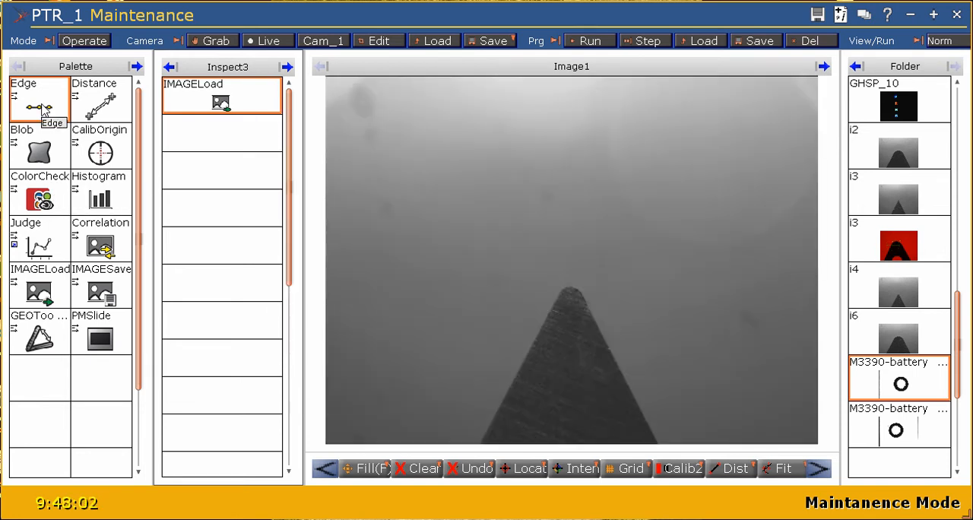
- Add an Edge tool below IMAGELoad in Inspect3 and fit its tilted search region over the left flank of the pointed part
drag(42, 110, 211, 129)
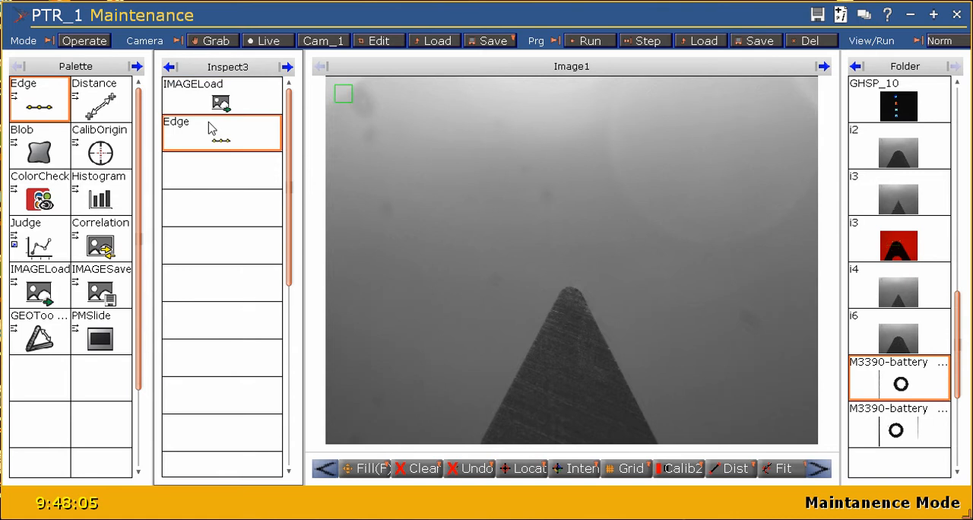
click(343, 97)
drag(346, 100, 507, 370)
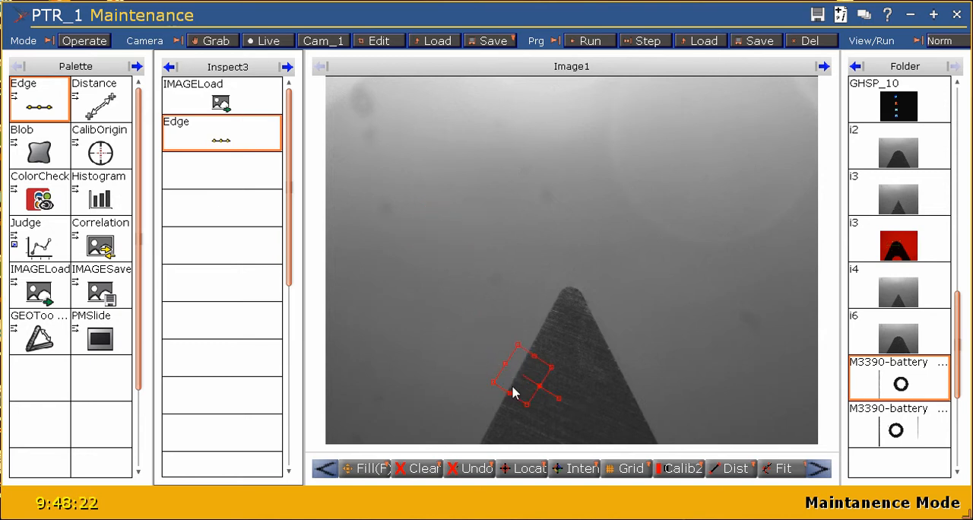
drag(506, 393, 494, 417)
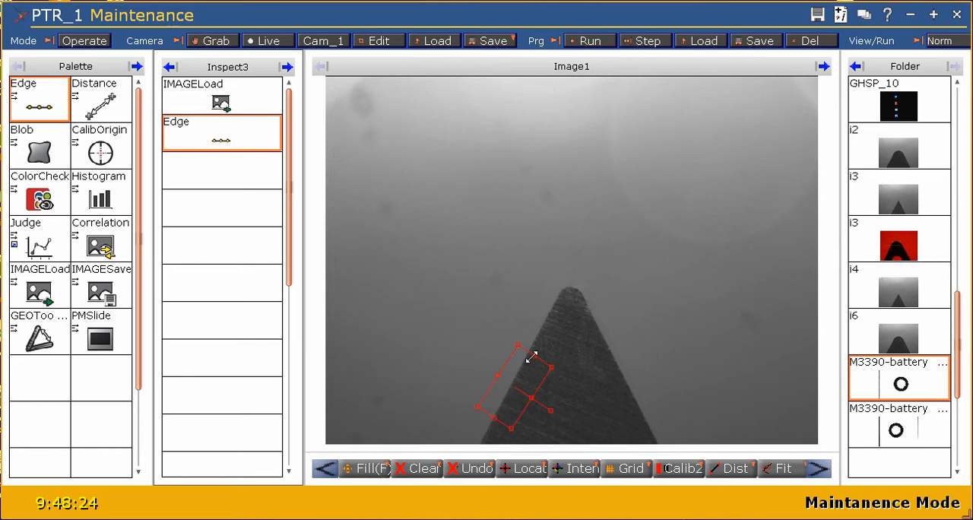
drag(531, 357, 578, 261)
drag(526, 329, 493, 337)
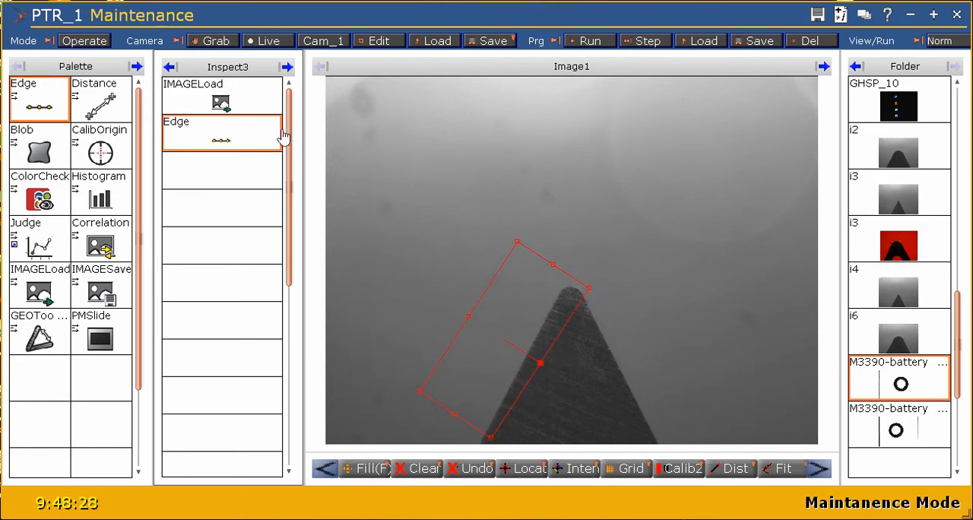
- Change the Edge node's caption to Edge1 and apply it
right_click(258, 139)
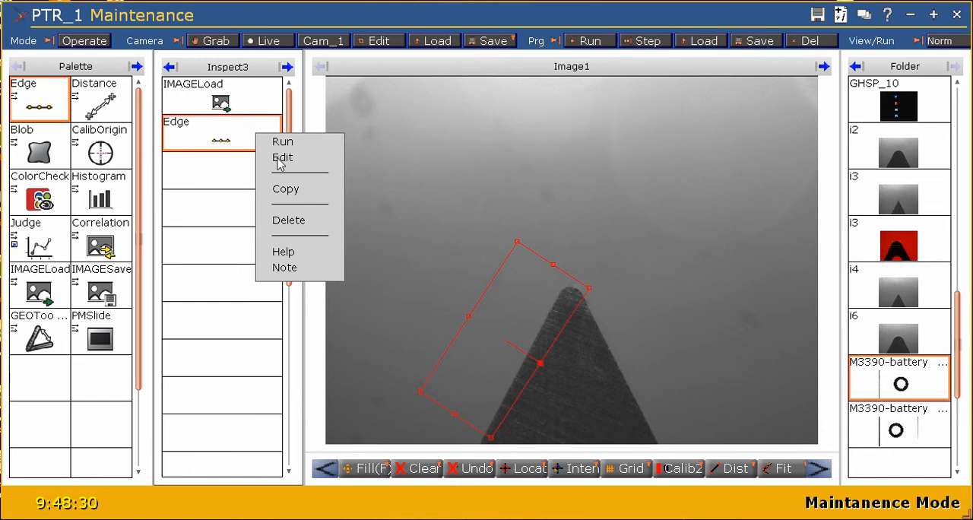
click(279, 157)
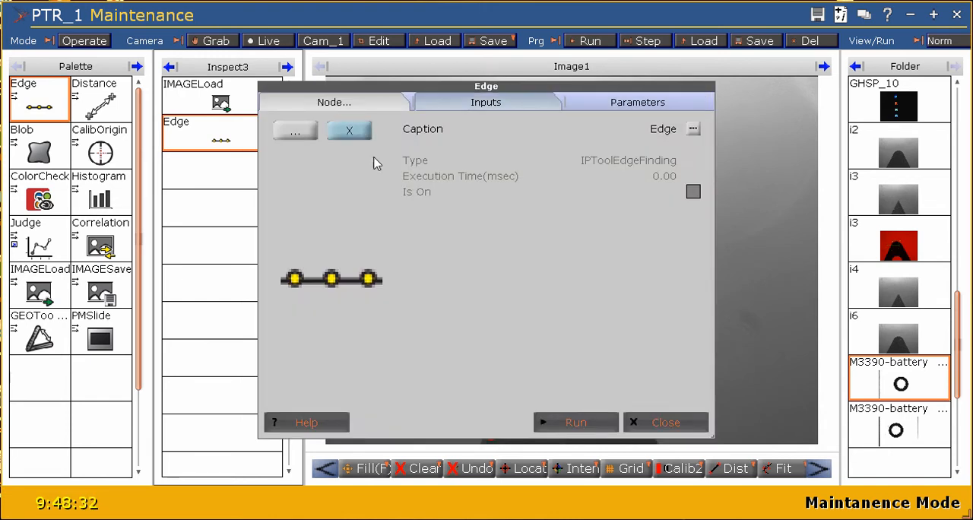
click(694, 129)
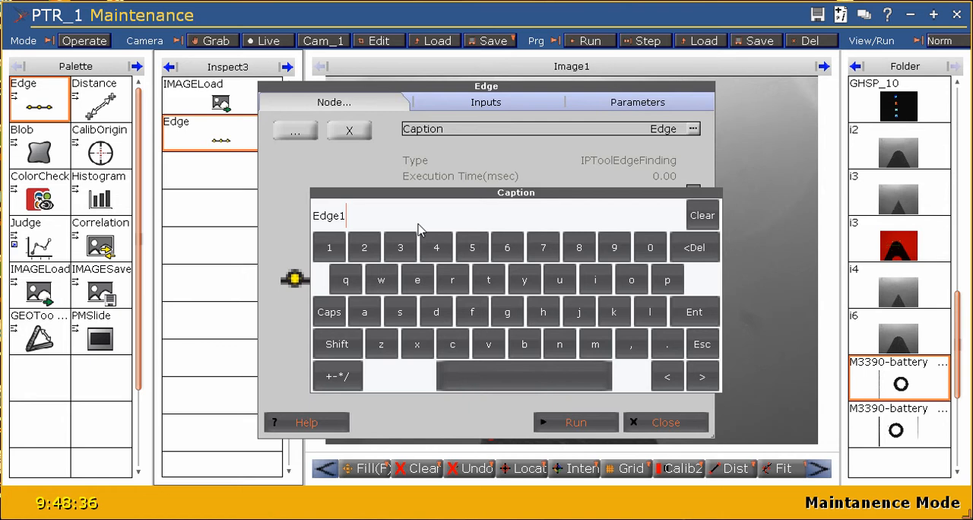
click(693, 312)
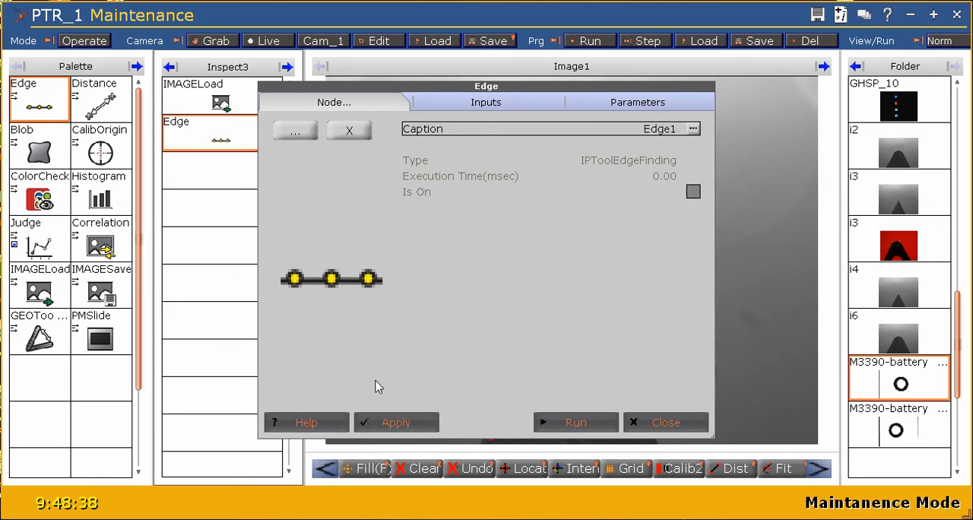
click(389, 422)
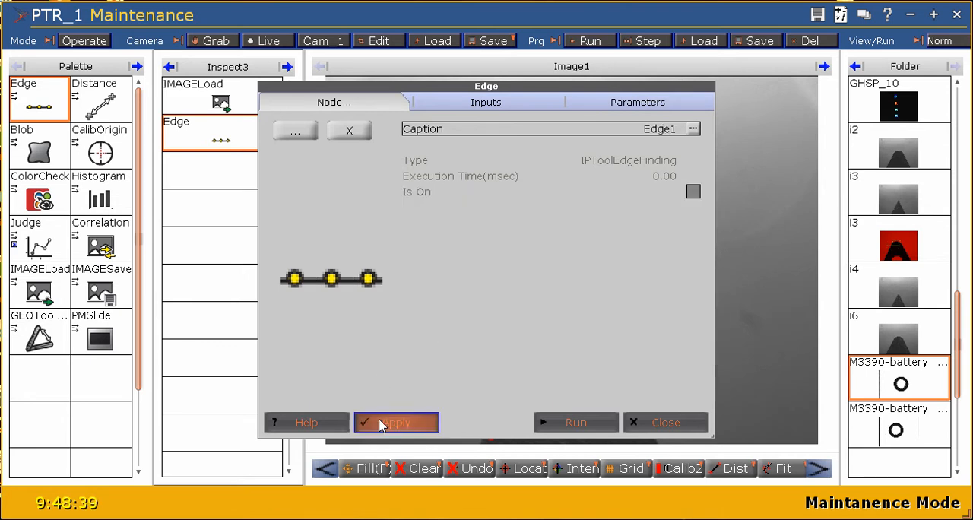
- Check Edge1's ROI input, then choose Brightest for WhichEdge and Light to Dark for Polarity
click(529, 99)
click(377, 367)
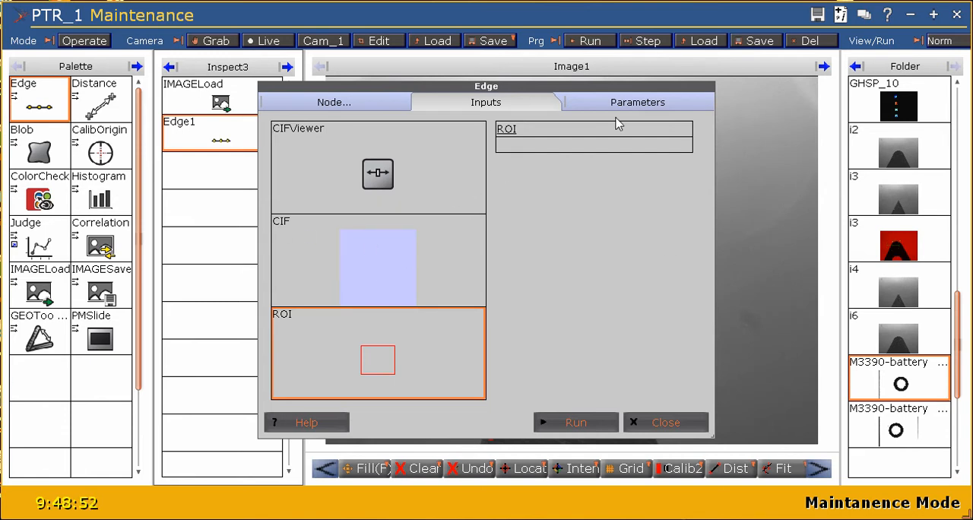
click(638, 103)
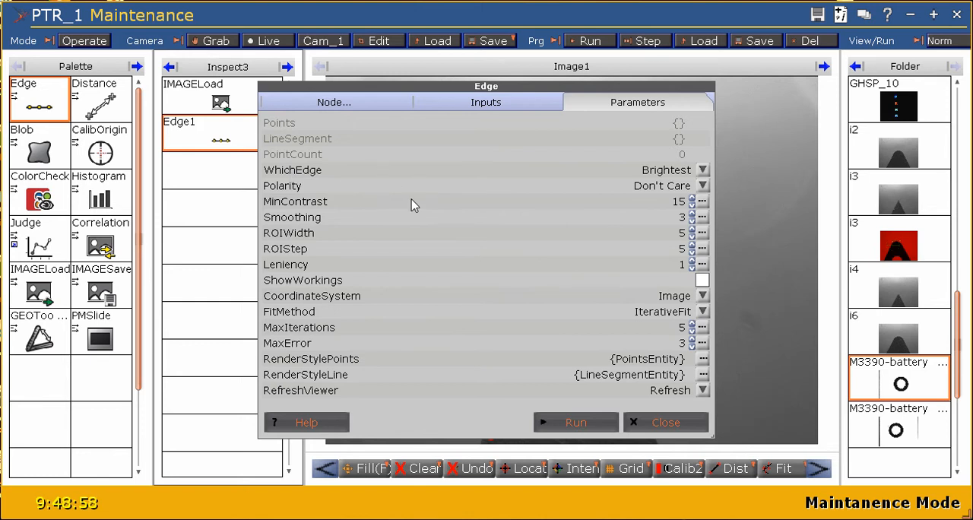
click(702, 171)
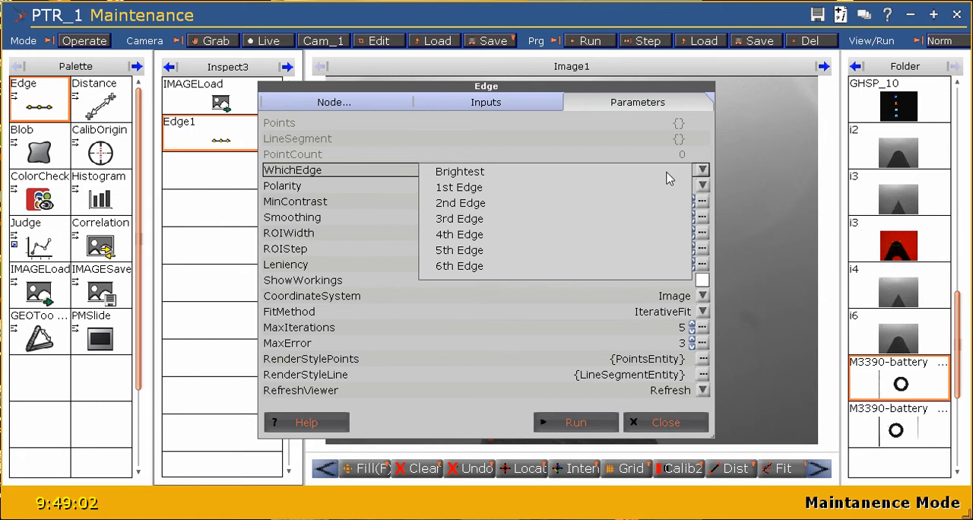
click(667, 174)
click(702, 187)
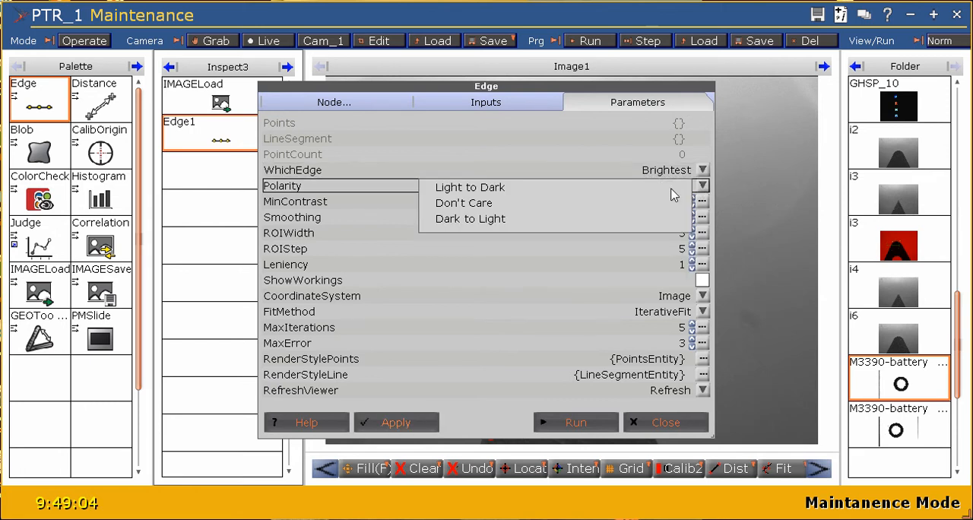
click(493, 188)
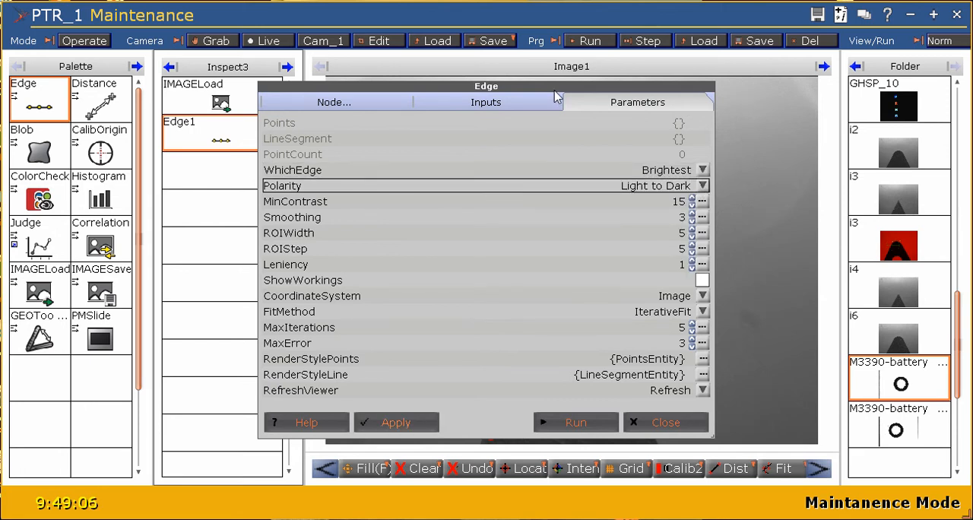
- Set Edge1's ROIWidth to 13, enable ShowWorkings, and run the edge detection with the image in view
drag(555, 93, 296, 85)
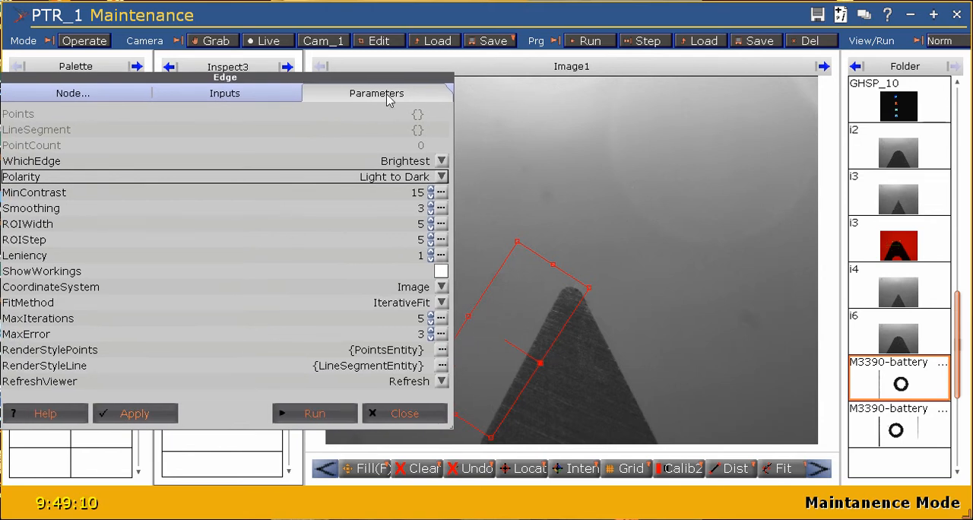
drag(364, 79, 387, 78)
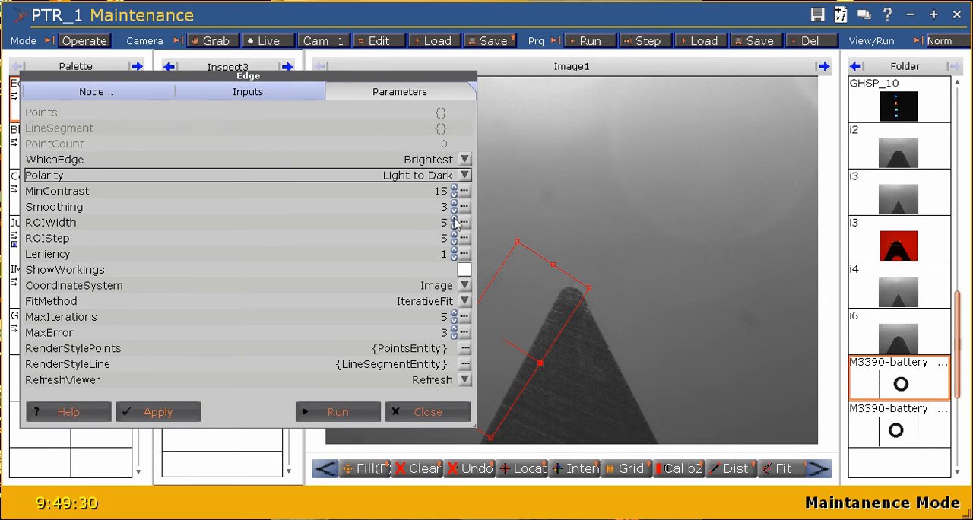
click(454, 219)
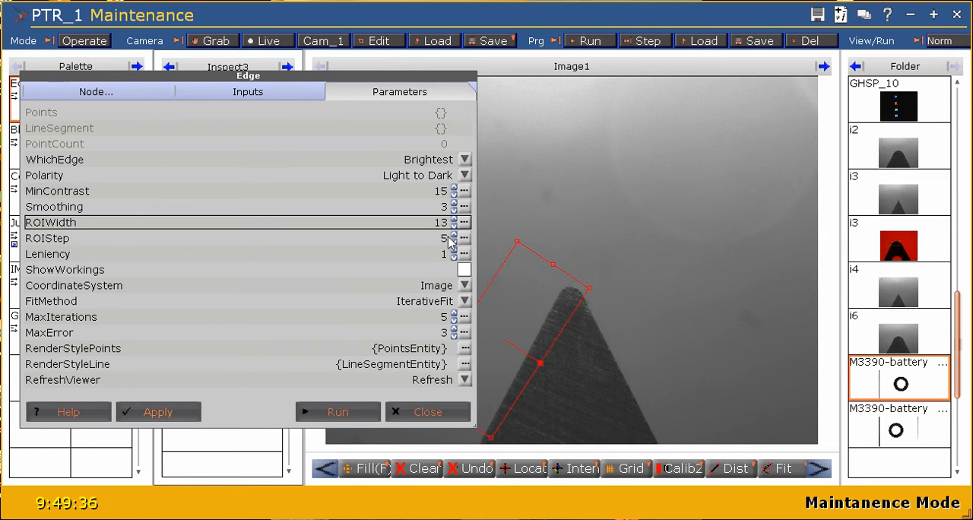
click(463, 271)
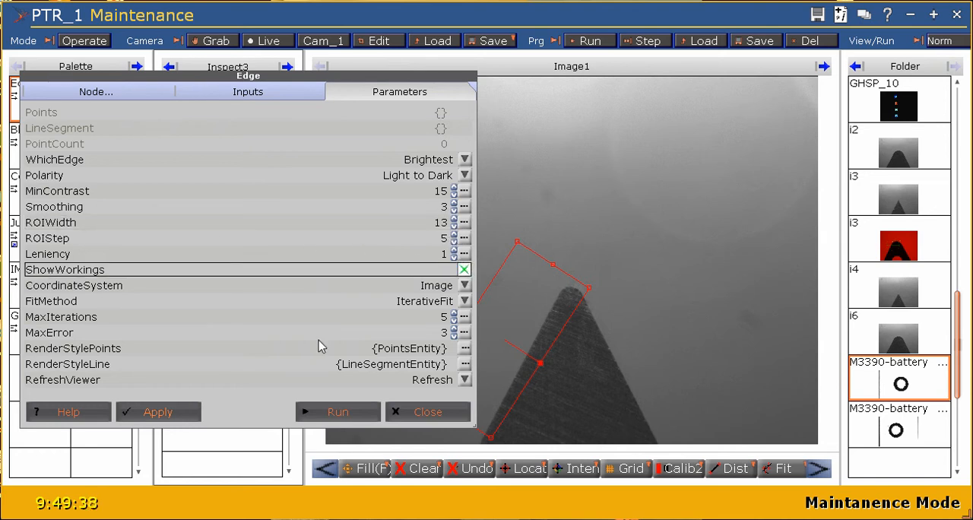
click(186, 409)
click(331, 413)
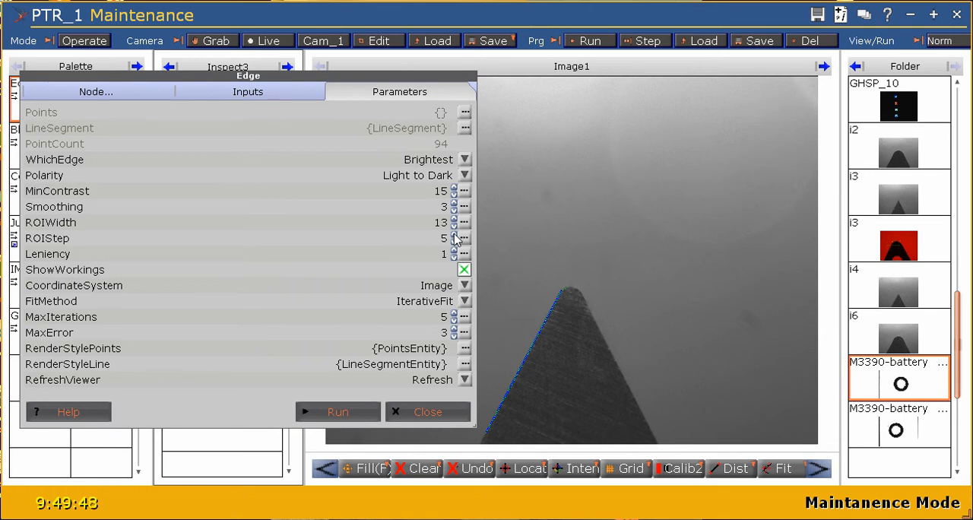
- Increase Edge1's ROIStep to 12, apply the change and rerun the edge detection
scroll(454, 237, up, 3)
scroll(456, 238, up, 1)
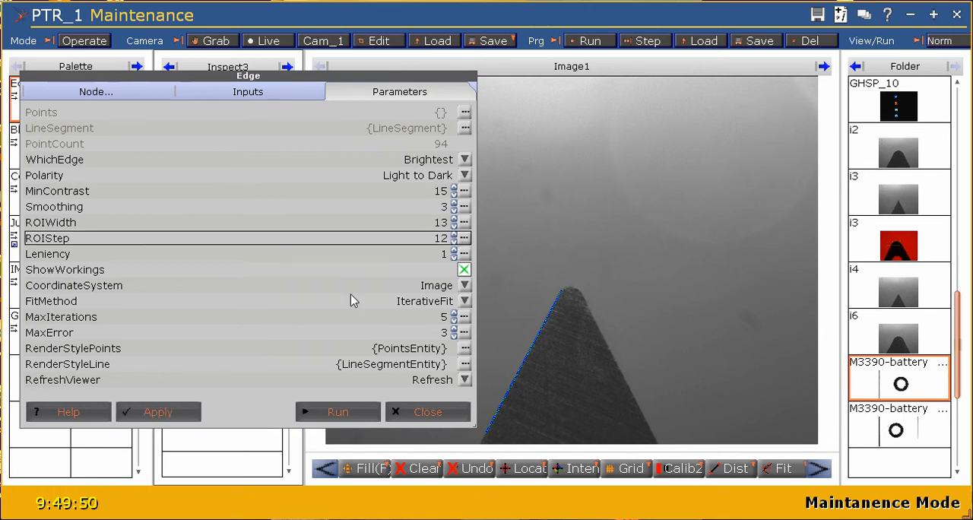
click(163, 411)
click(325, 417)
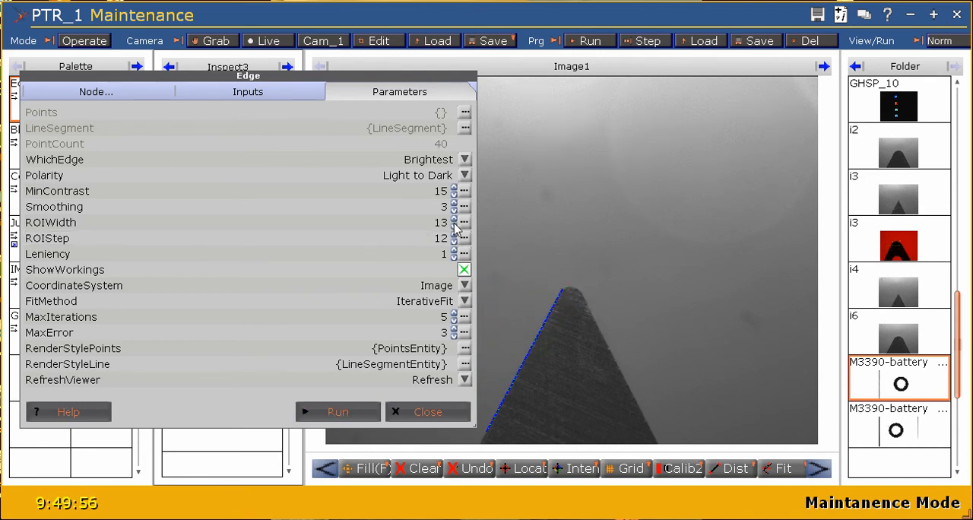
- Reduce Edge1's ROIWidth to 6, apply the change and rerun the edge detection
scroll(456, 228, down, 1)
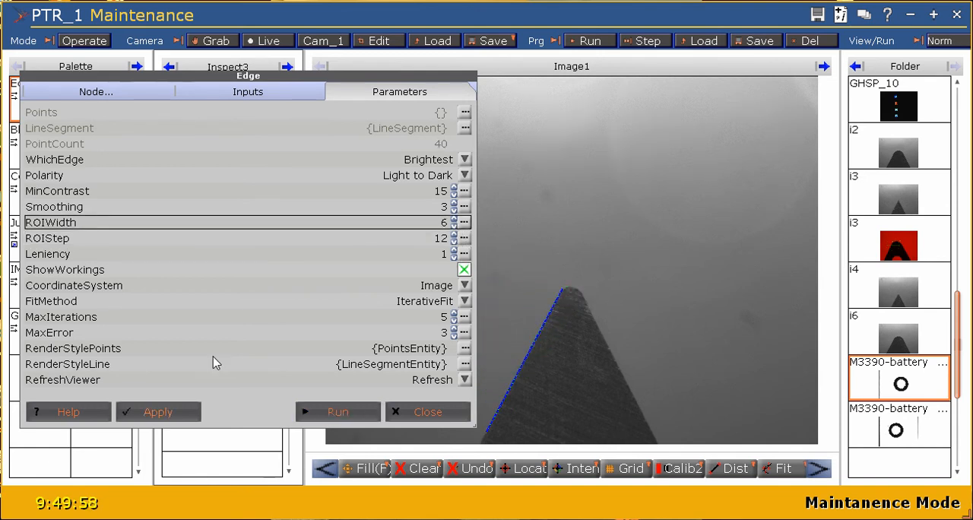
click(158, 411)
click(330, 411)
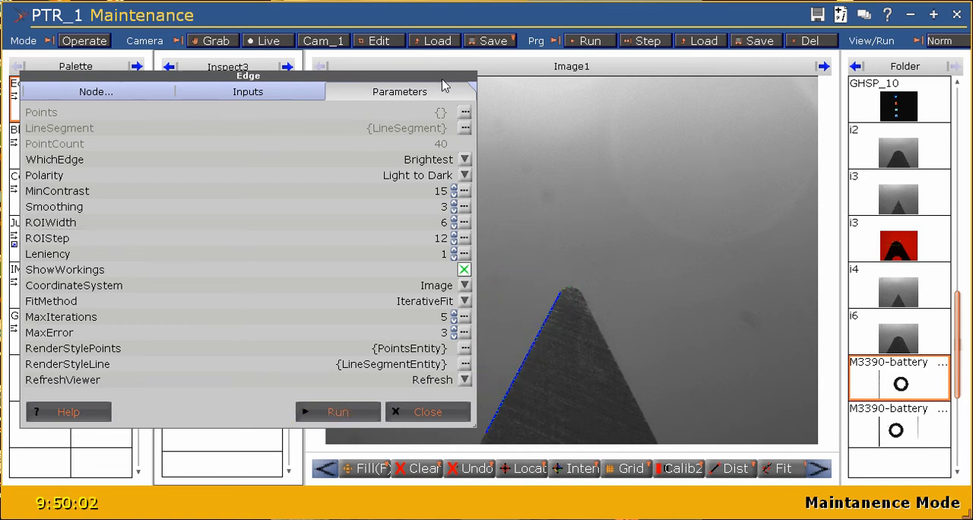
drag(447, 76, 431, 54)
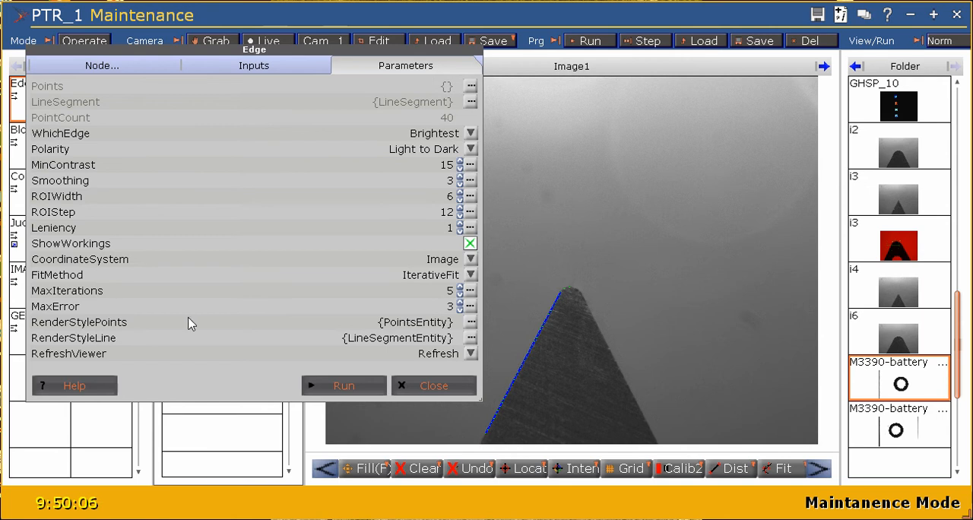
- Set the color of Edge1's rendered points to green with R 0.16, G 1.00, B 0.00 and A 1.00
click(471, 327)
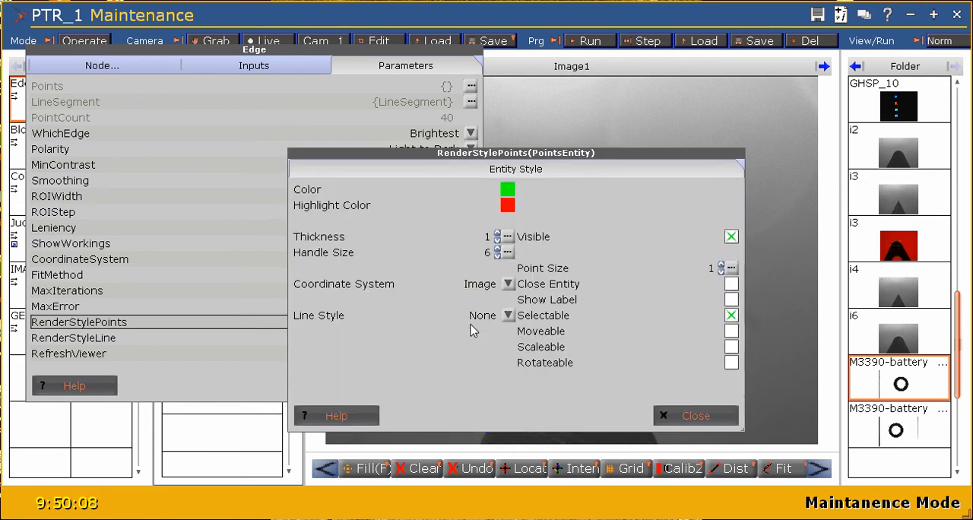
click(507, 190)
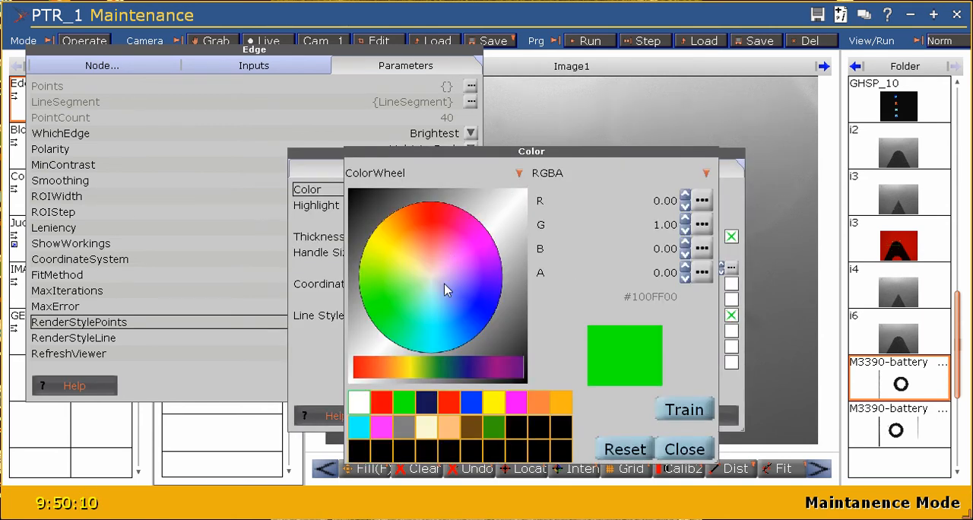
click(373, 302)
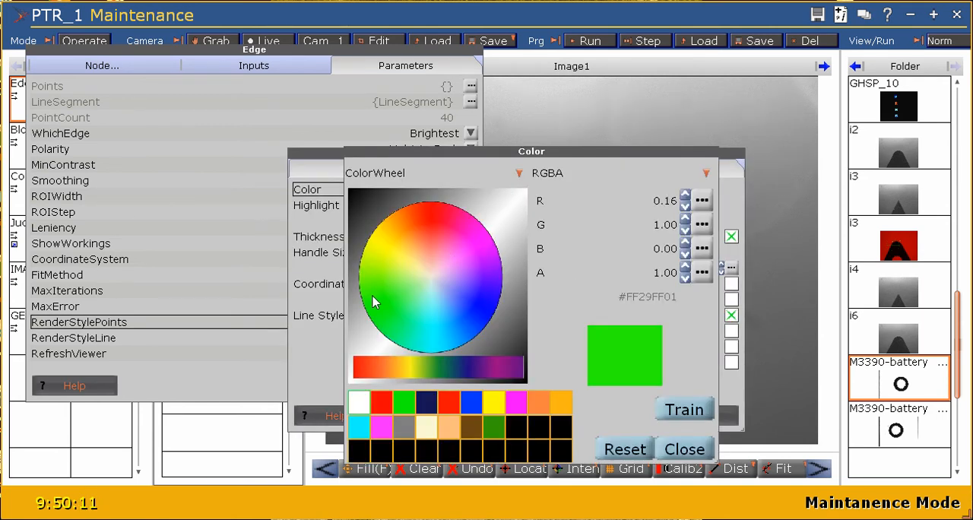
click(683, 449)
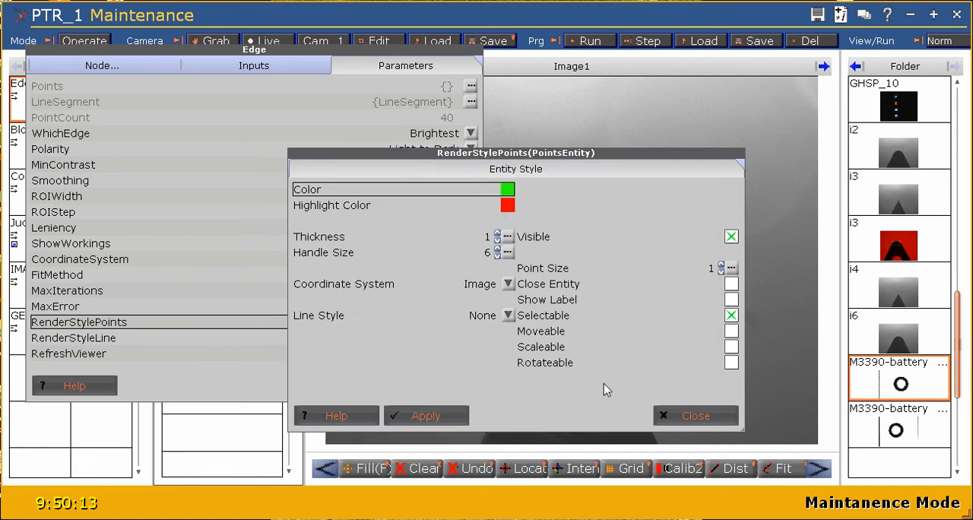
- Set the thickness of Edge1's rendered points to 2, apply the style and rerun the edge detection
click(498, 235)
click(422, 416)
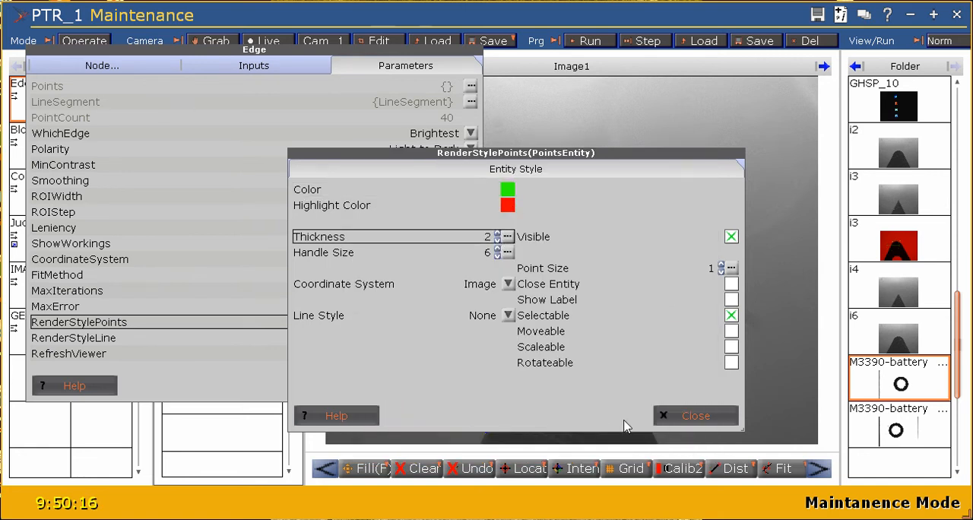
click(692, 417)
click(356, 385)
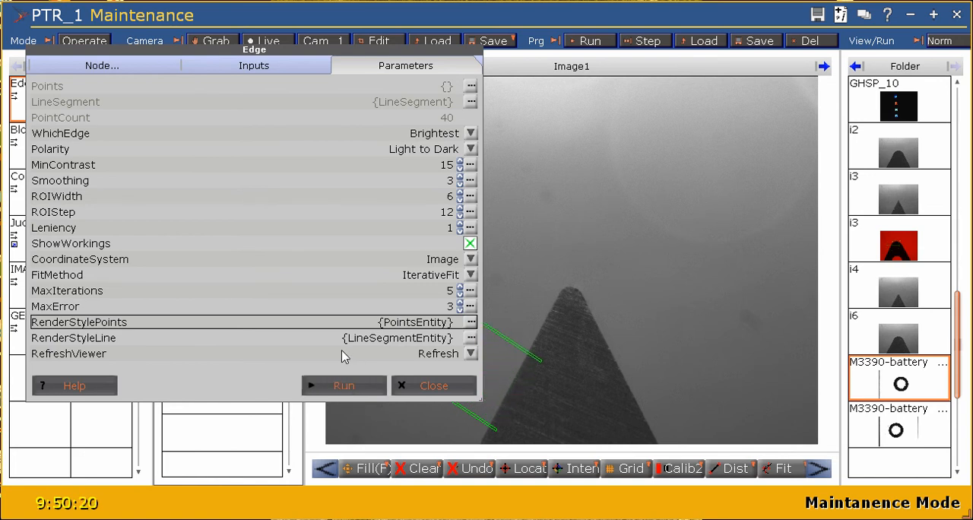
click(315, 377)
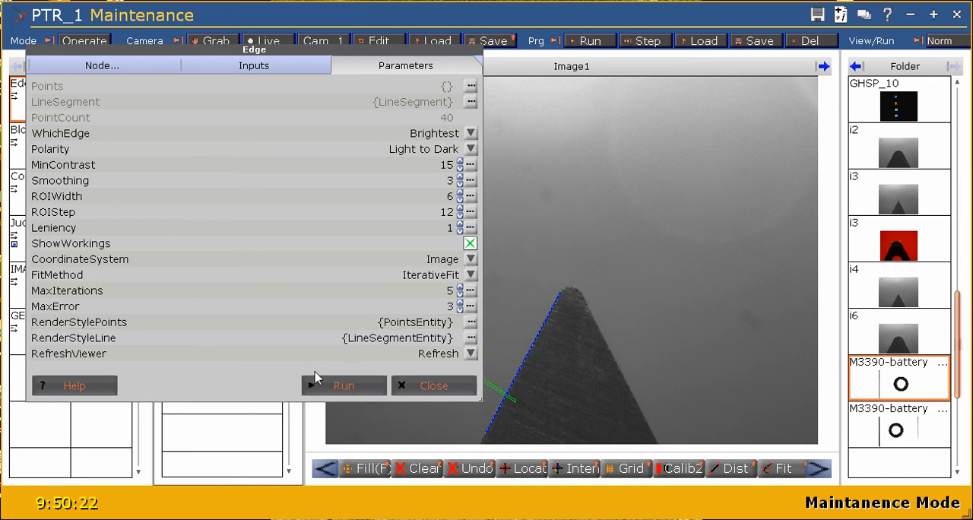
- Review Edge1's FitMethod options without changing the method, rerun the edge detection and close the tool's settings
click(470, 275)
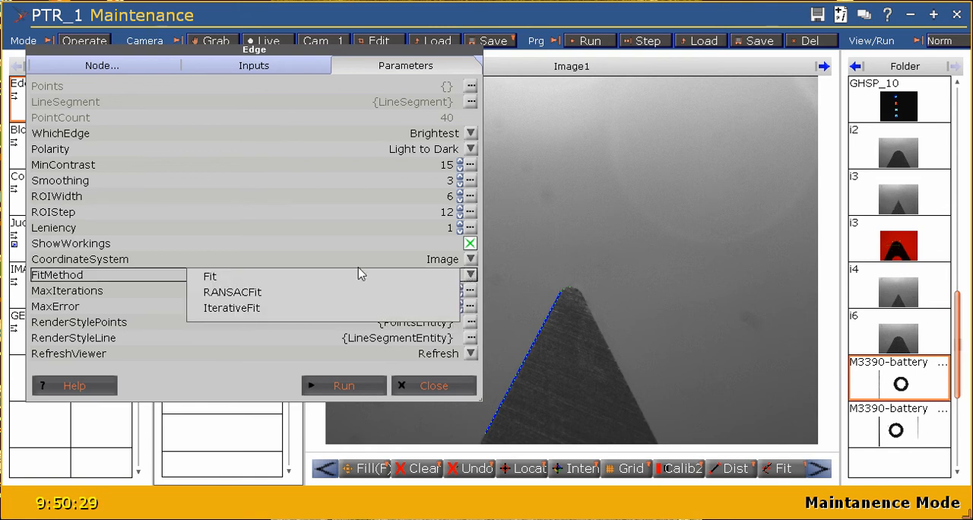
click(415, 383)
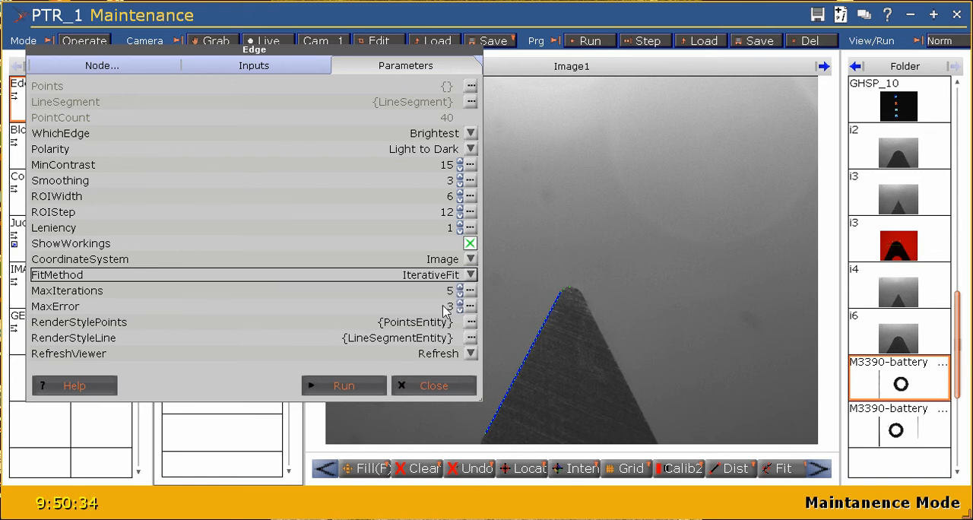
click(355, 387)
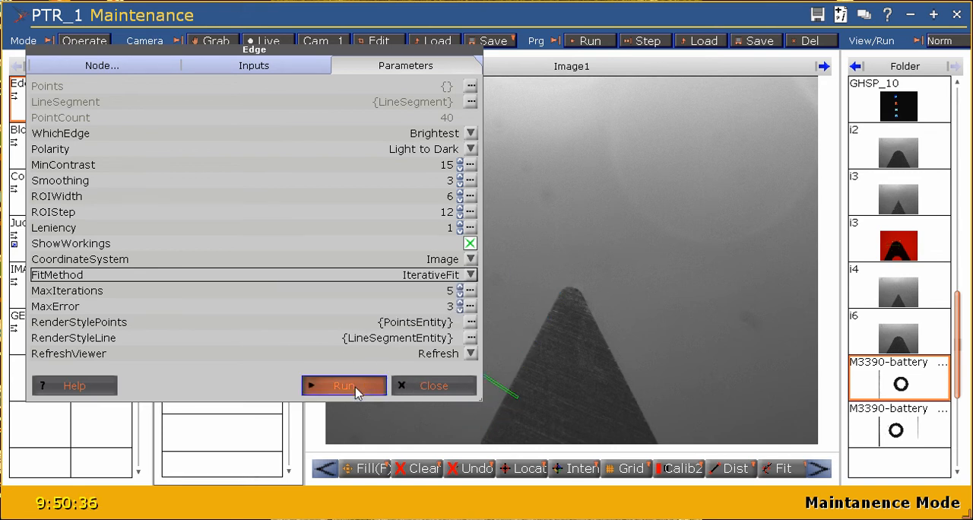
click(427, 386)
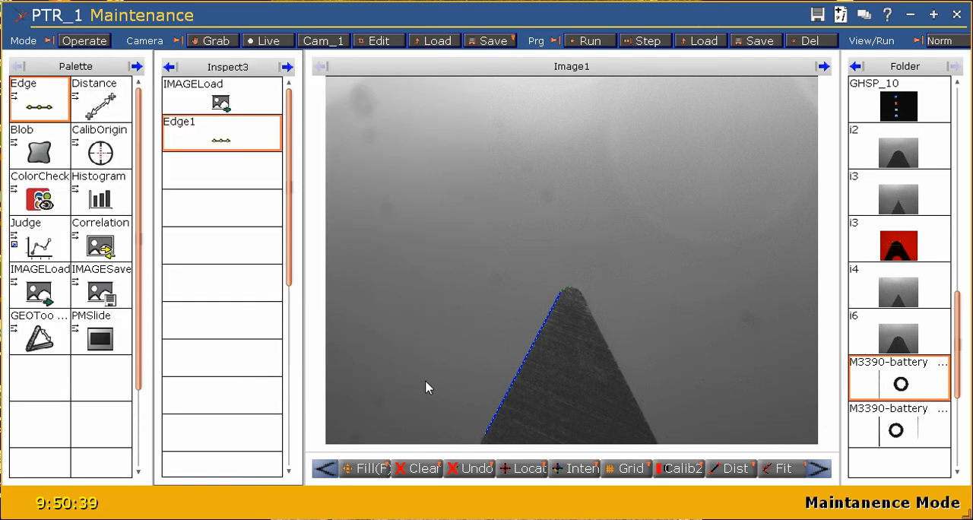
- Switch to the Inspect1 program, select its IMAGELoad step and run the program
click(169, 67)
click(169, 67)
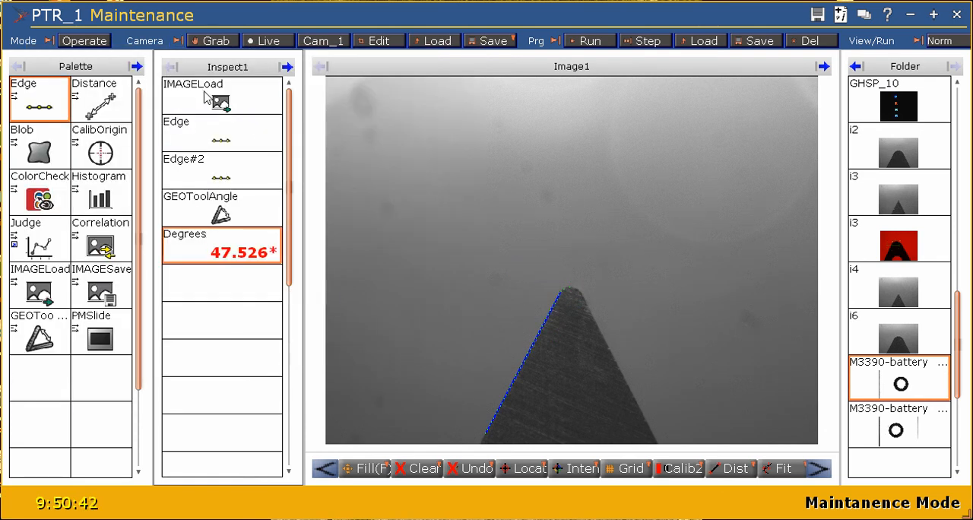
click(203, 97)
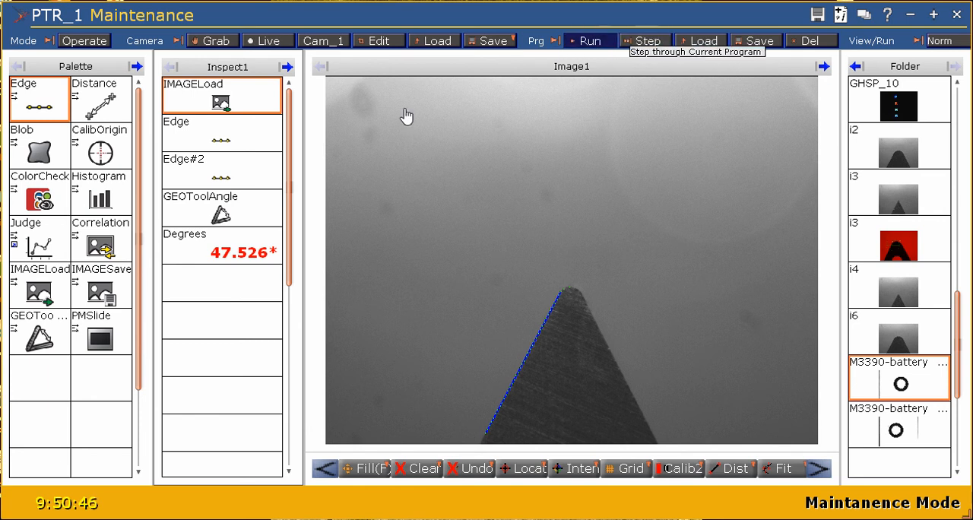
click(592, 45)
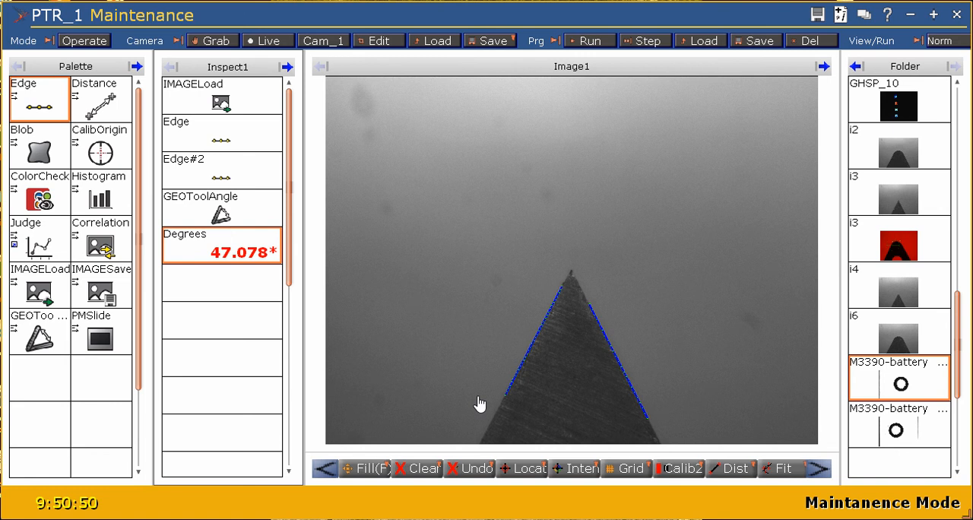
- Step through Inspect1 one tool at a time, from IMAGELoad through both edges and GEOToolAngle to Degrees
click(640, 44)
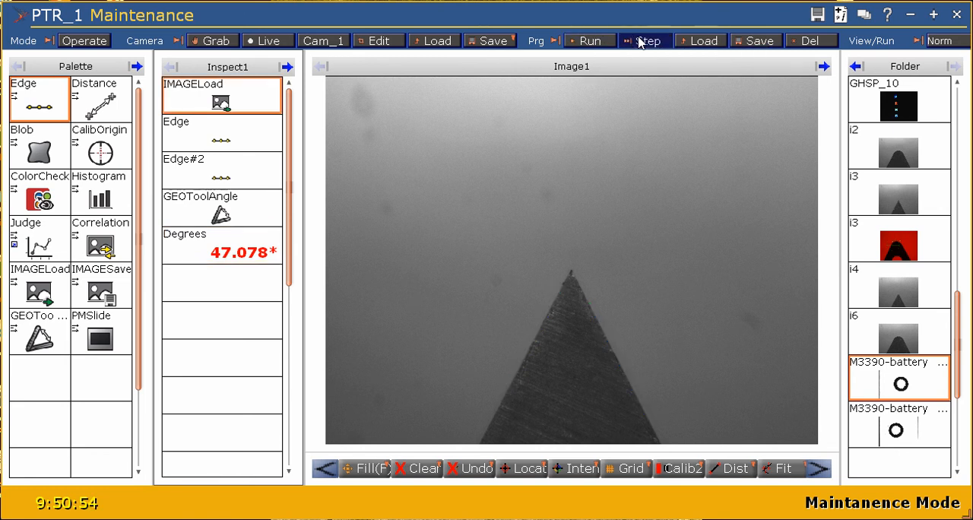
click(640, 44)
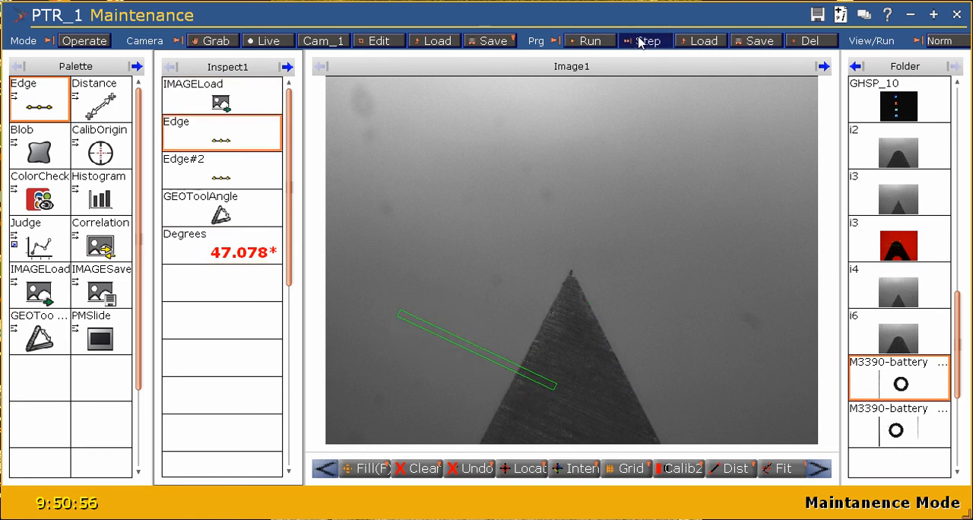
click(640, 43)
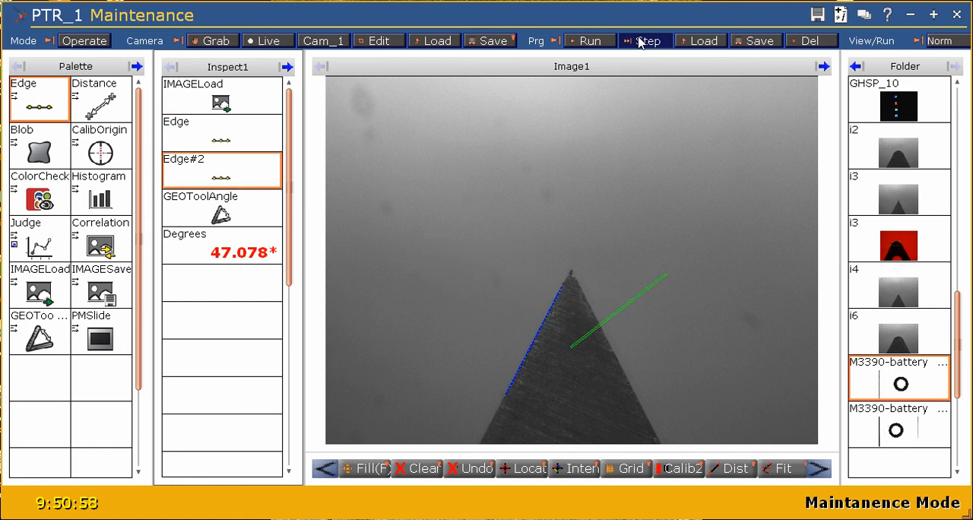
click(640, 44)
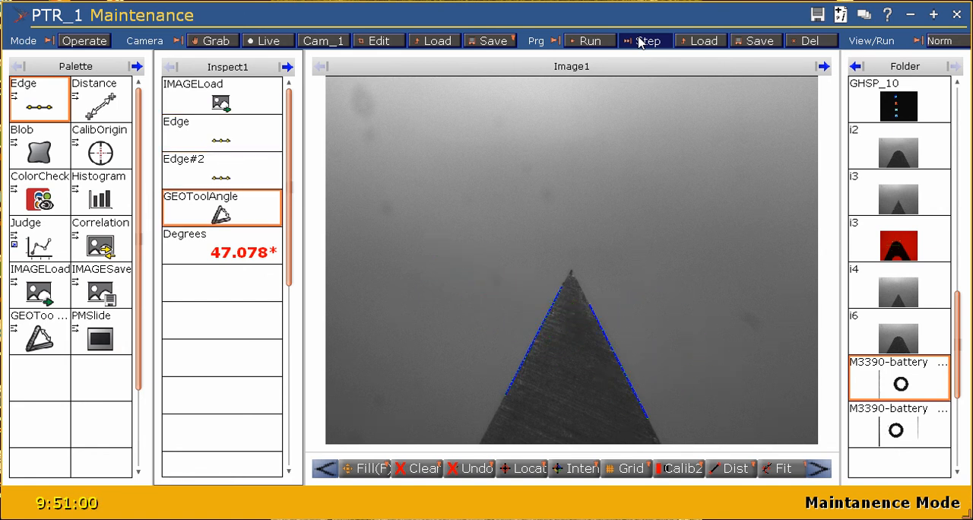
click(640, 43)
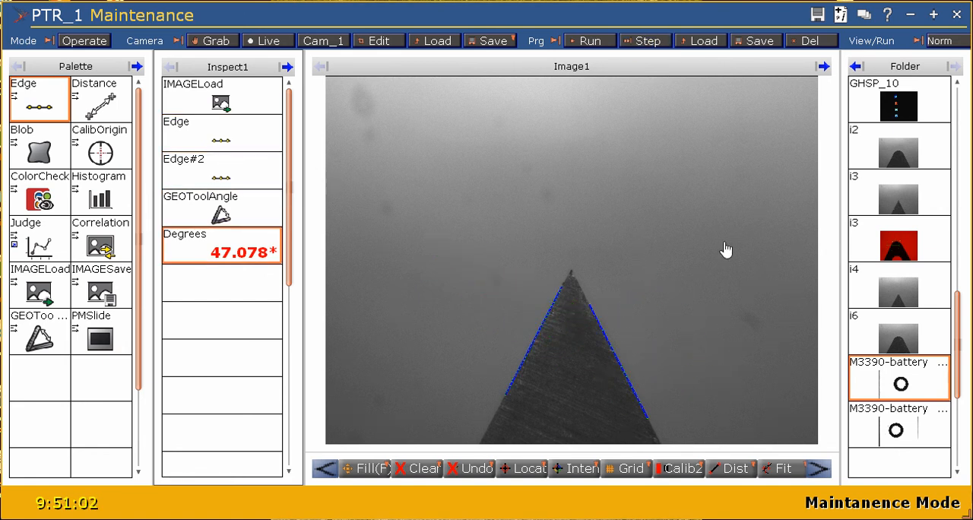
- Load the red i3 image and step through Inspect1 on it from Edge to the Degrees result
click(885, 242)
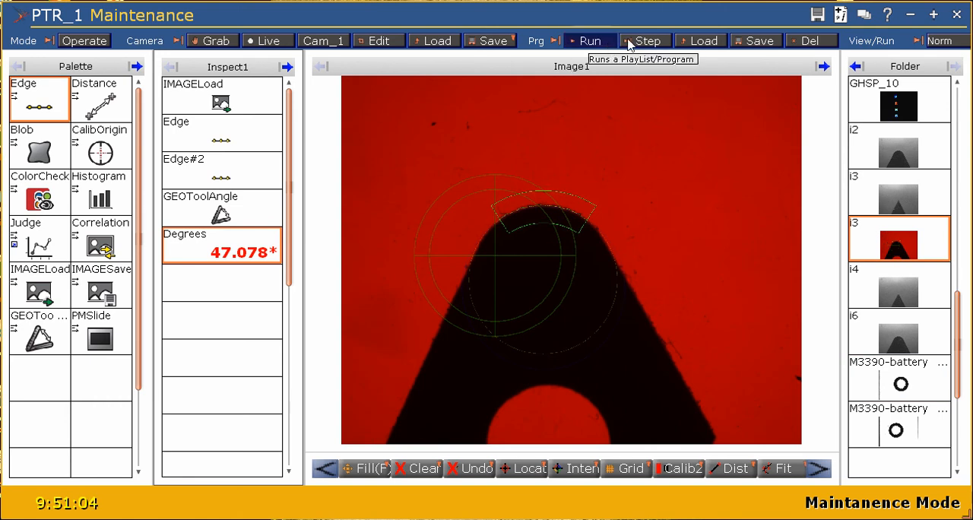
click(256, 132)
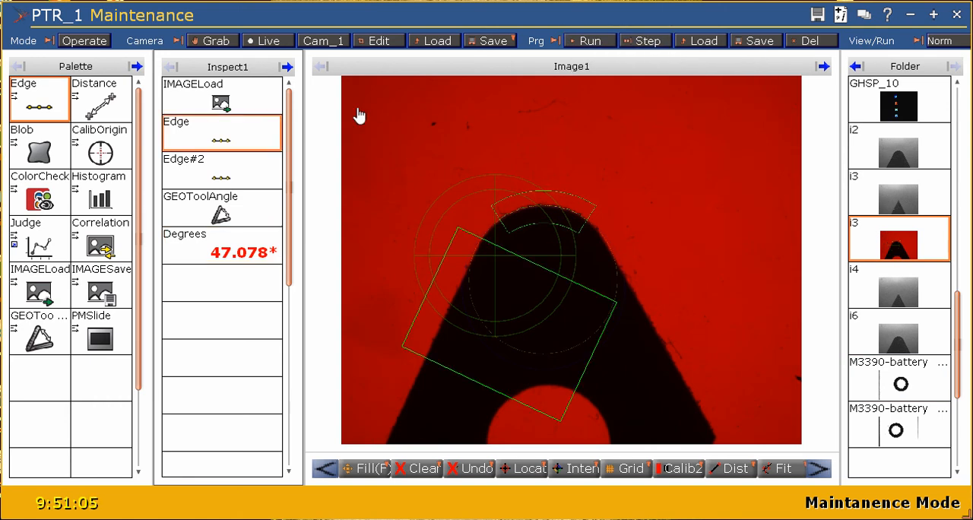
click(648, 41)
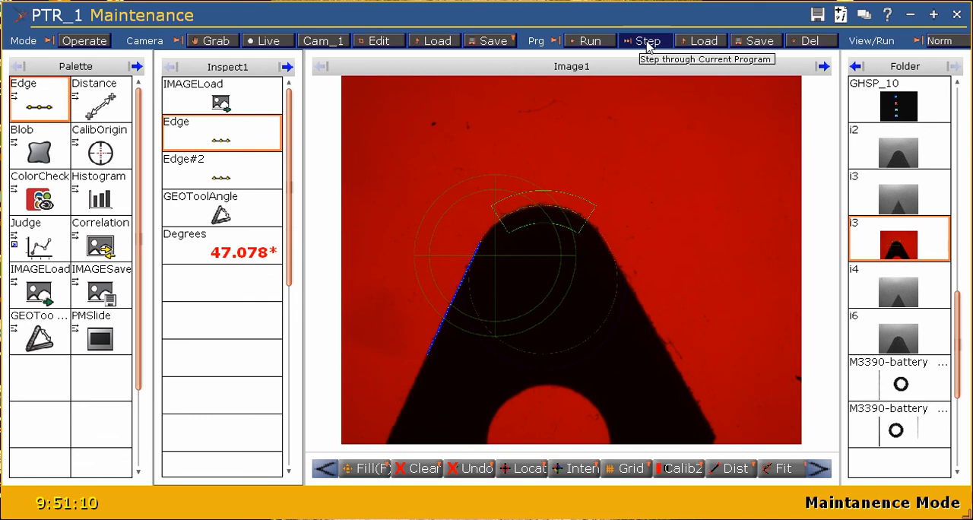
click(647, 43)
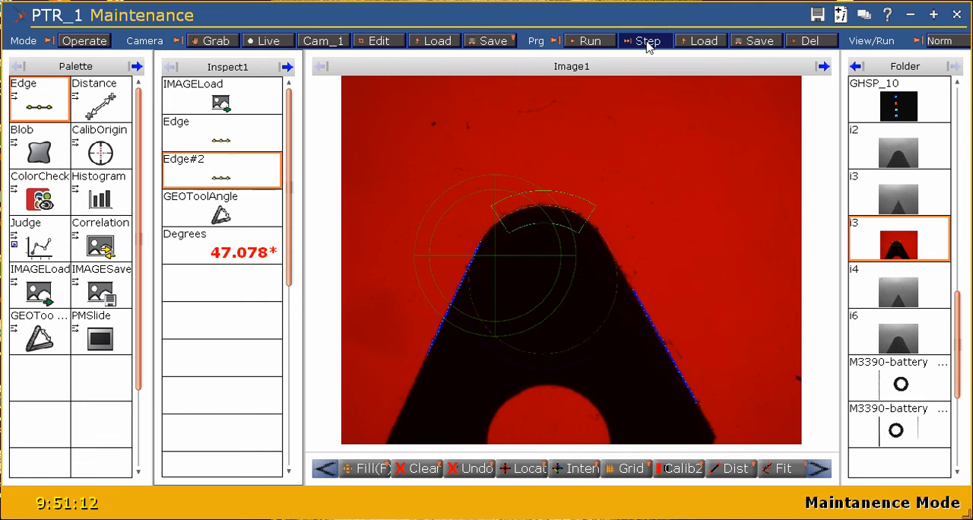
click(648, 42)
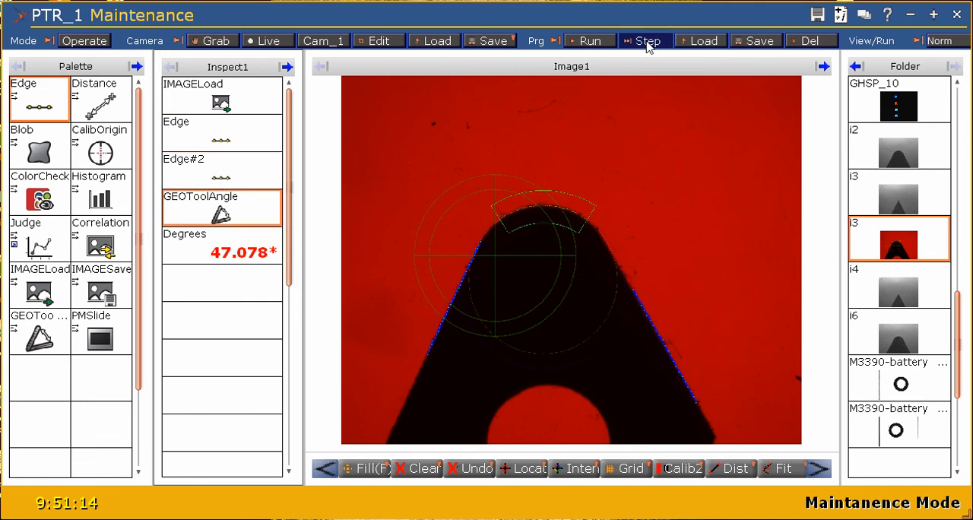
click(647, 43)
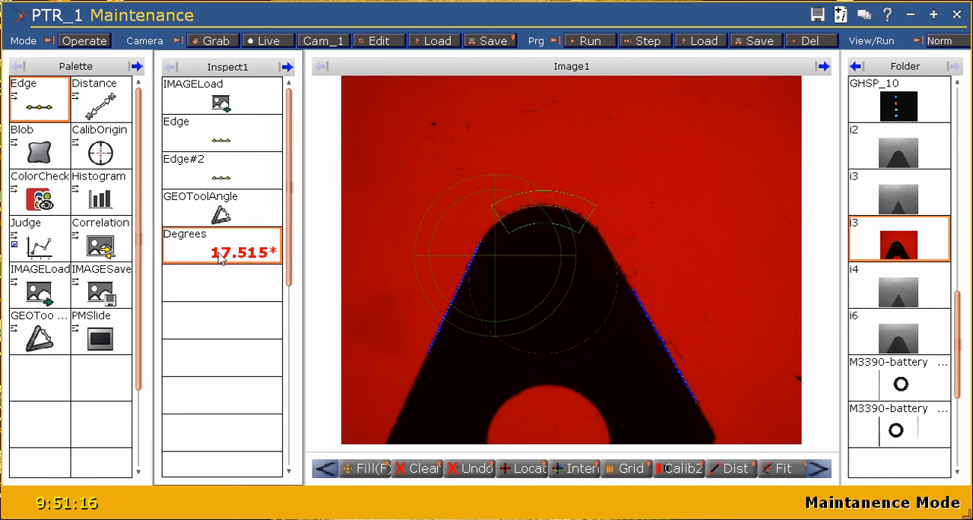